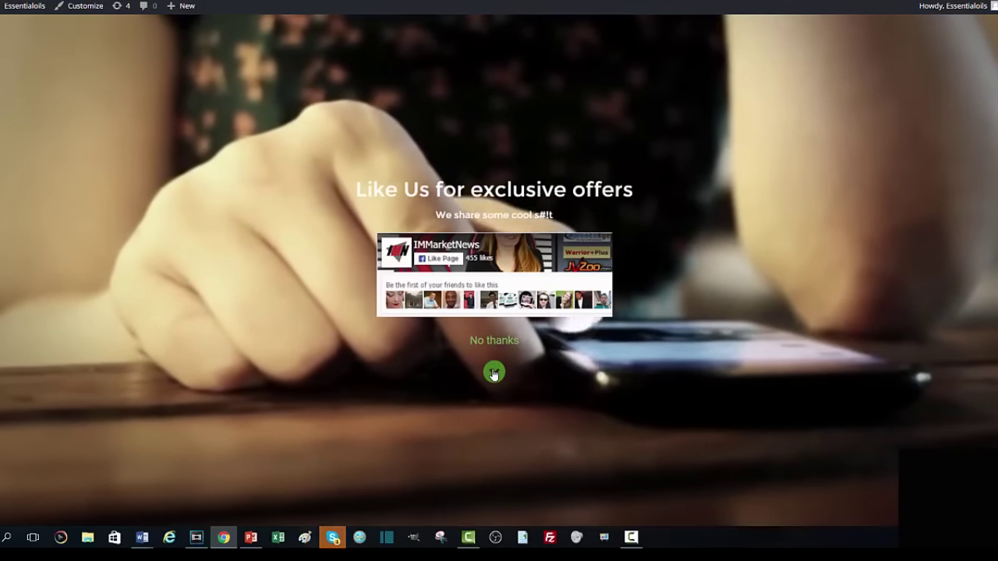
# Close the 'Like Us for exclusive offers' popup with 'No thanks'.
pyautogui.click(494, 371)
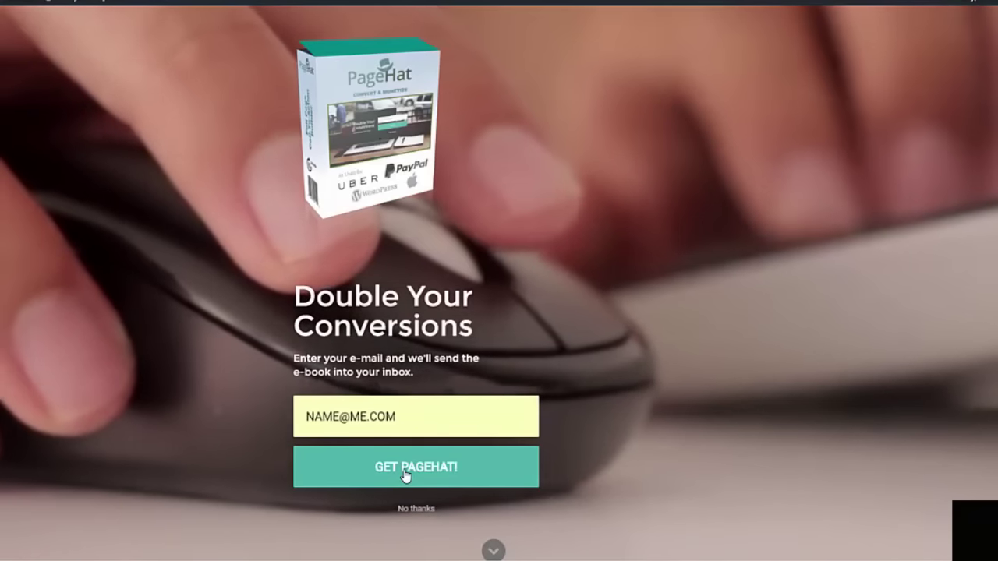
# Submit the opt-in with GET PAGEHAT! and return to the last page.
pyautogui.click(405, 472)
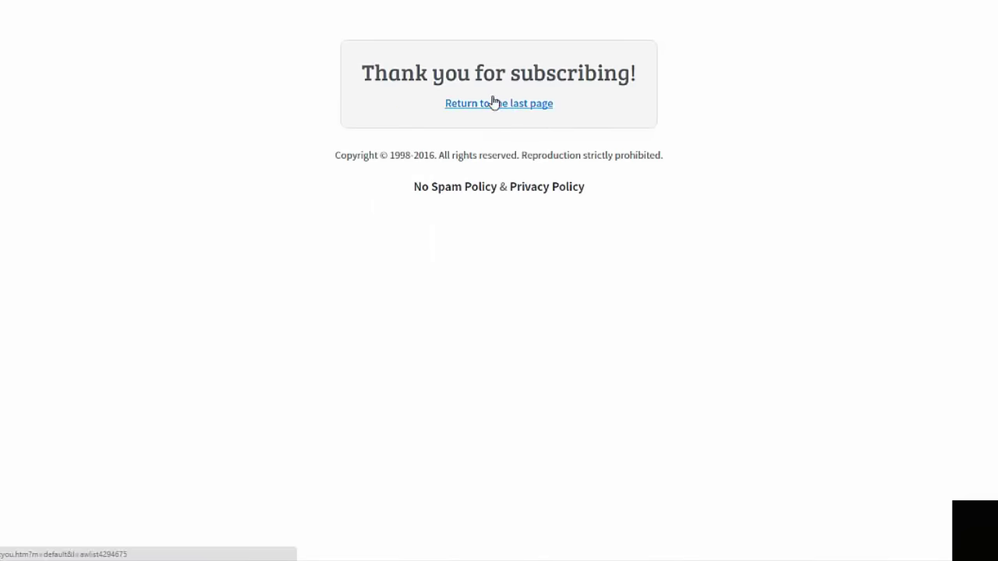
pyautogui.click(482, 107)
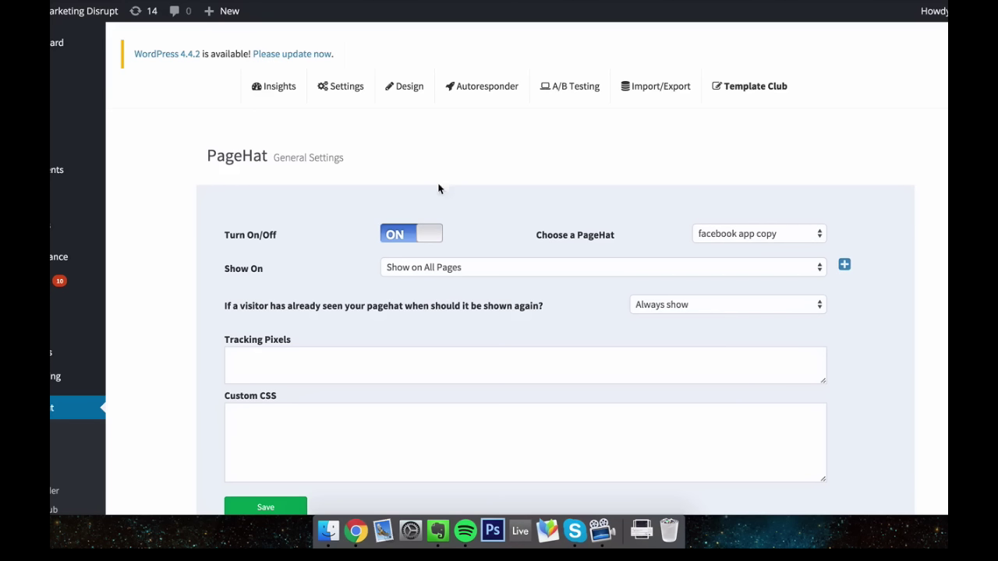
# Toggle Turn On/Off off and back on, then go to the Design tab.
pyautogui.click(417, 234)
pyautogui.click(403, 237)
pyautogui.click(407, 94)
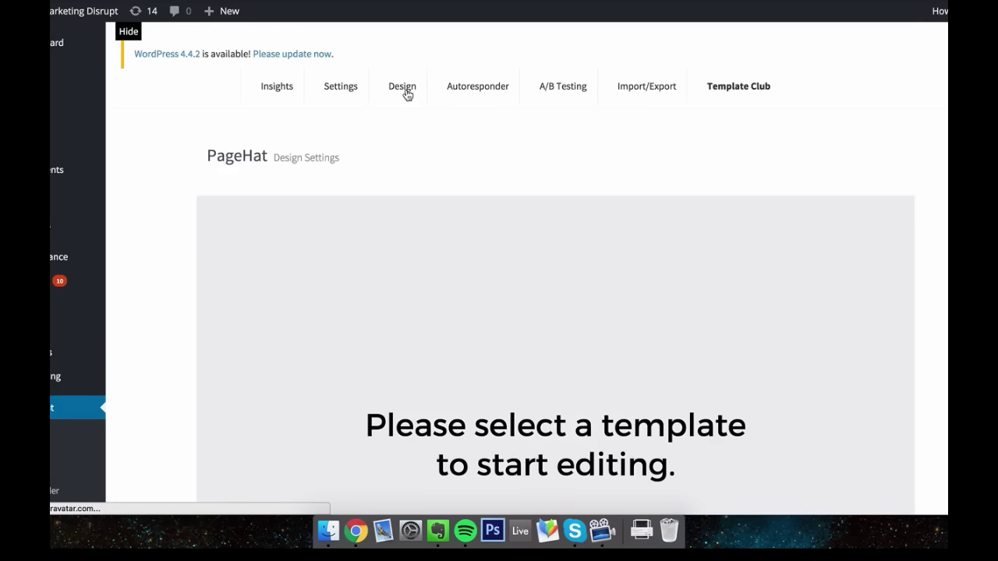
# Load the Big Bad Wolf template with 'desk-white-header copy.jpg' from Desktop as background.
pyautogui.click(260, 147)
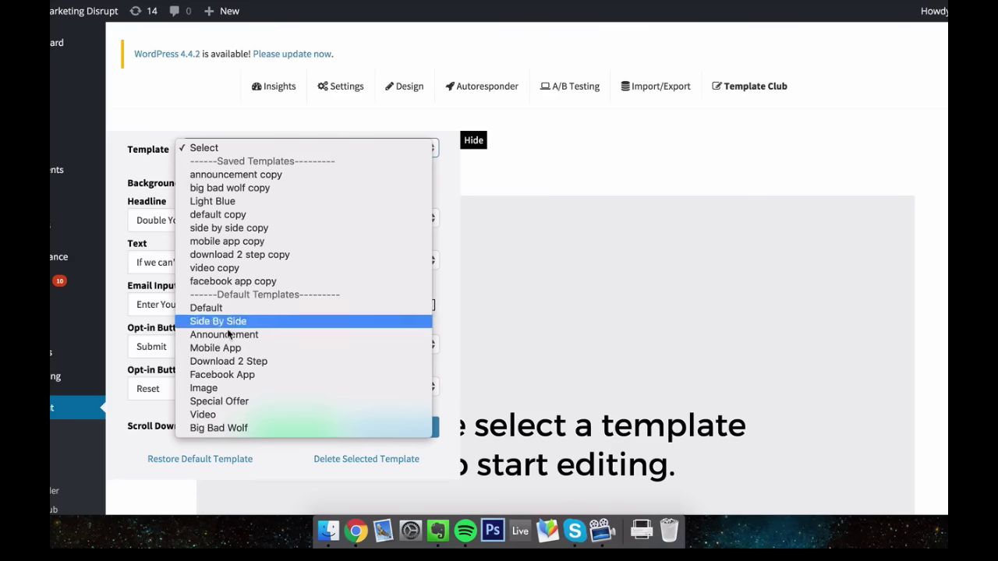
pyautogui.click(218, 430)
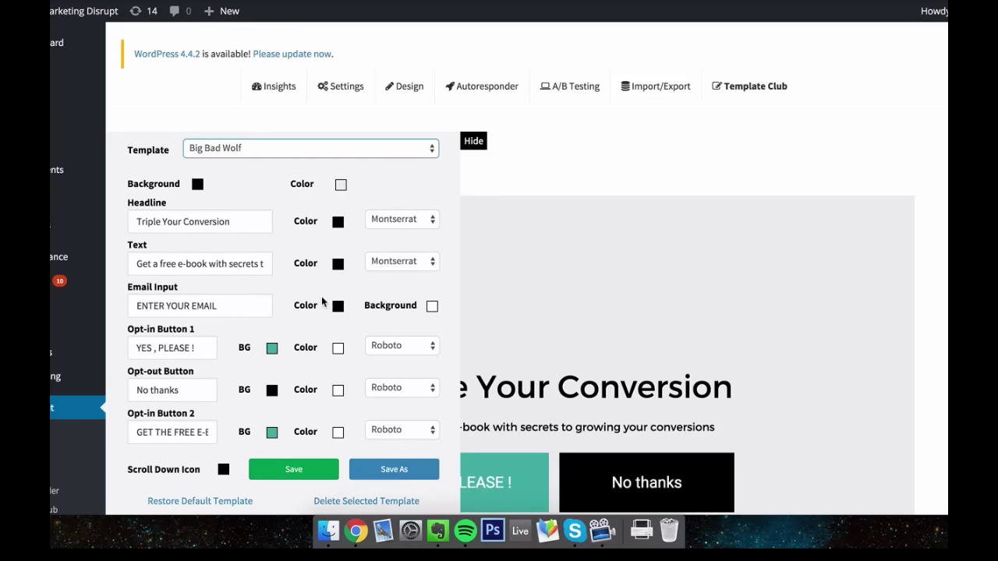
pyautogui.scroll(-3, 324, 302)
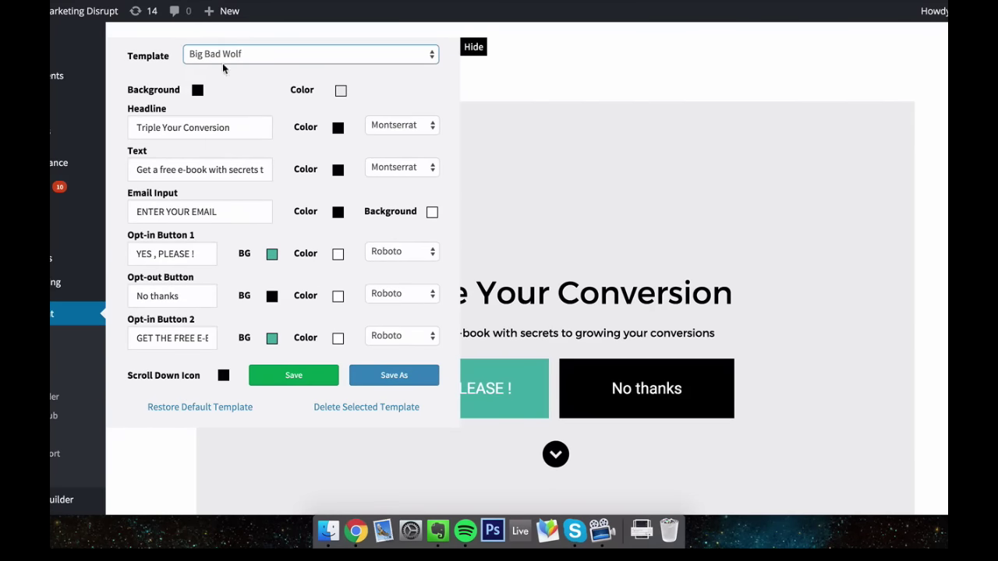
pyautogui.click(197, 89)
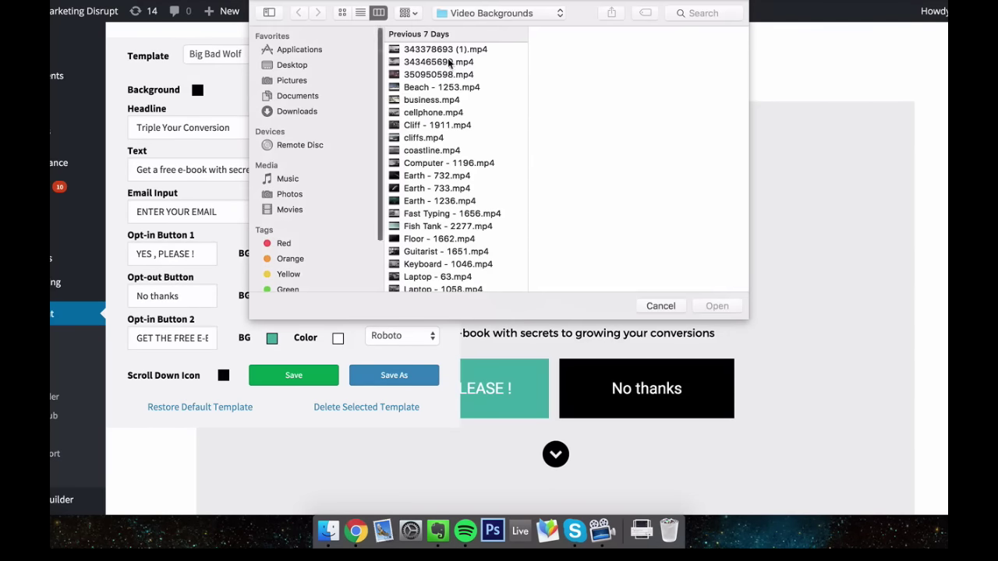
pyautogui.click(300, 66)
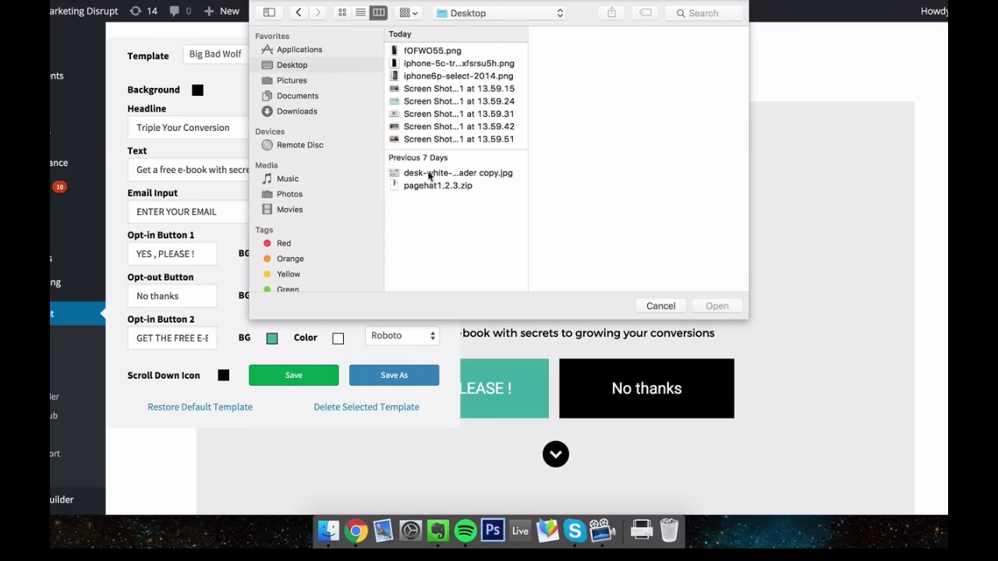
pyautogui.click(453, 173)
pyautogui.click(716, 306)
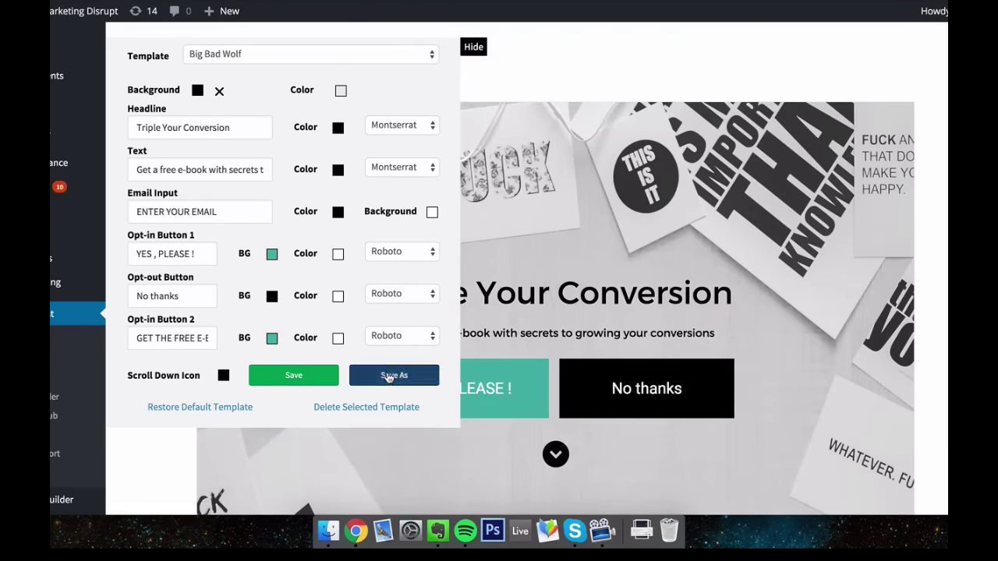
# Save the design as 'TEST Template' and confirm it in the Template list.
pyautogui.click(388, 377)
pyautogui.click(358, 101)
pyautogui.write('TEST T')
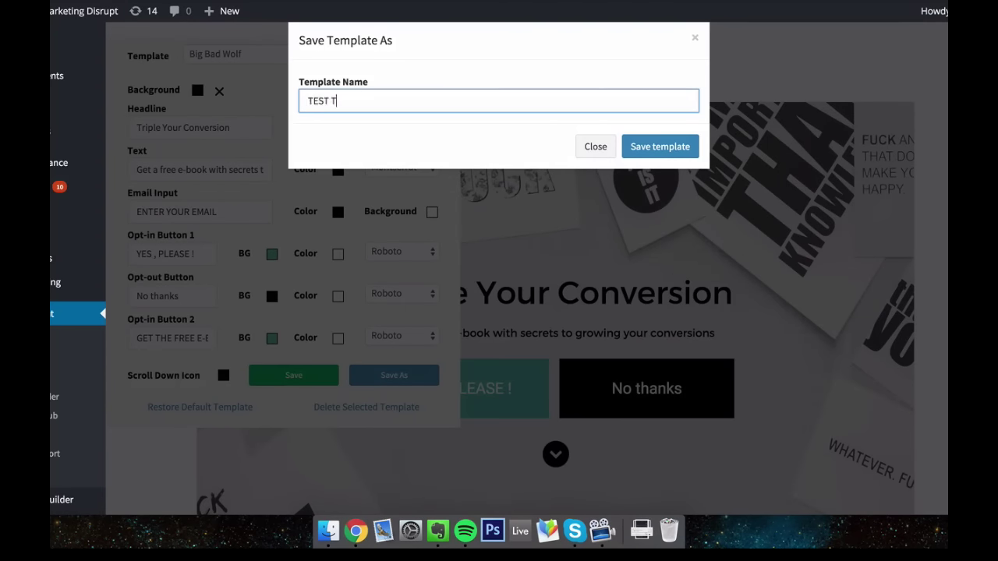
pyautogui.write('emplate')
pyautogui.click(693, 147)
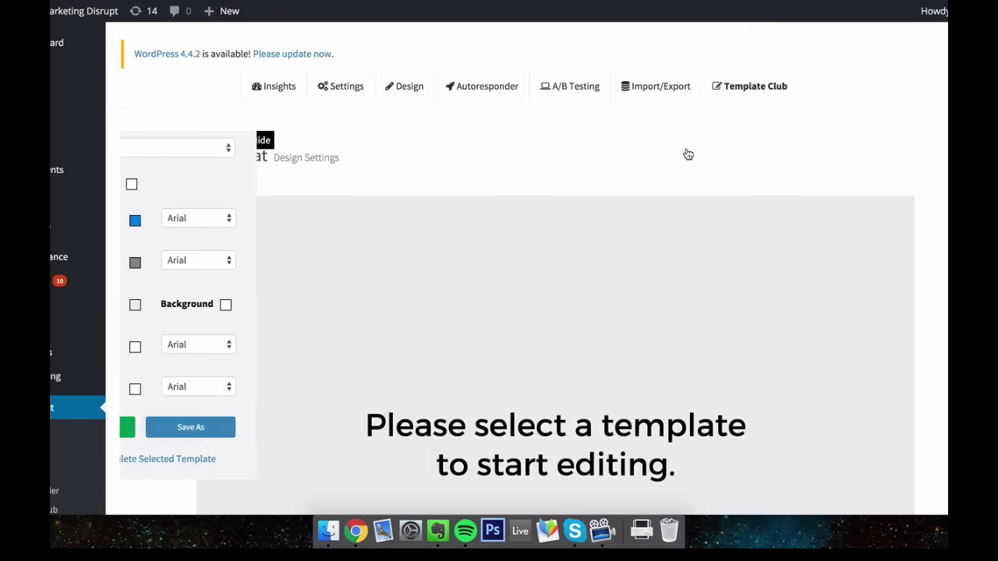
pyautogui.click(358, 149)
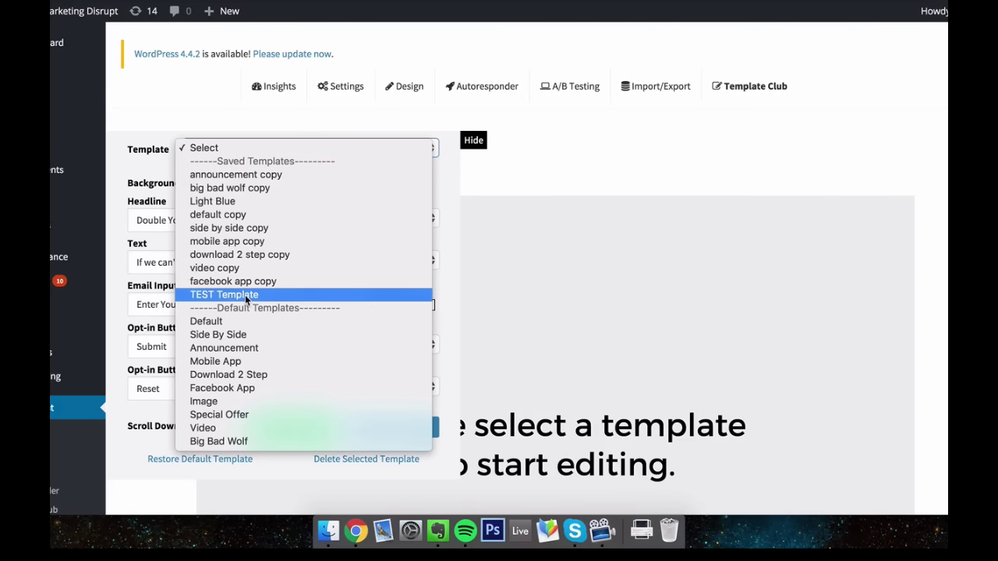
# Set 'Choose a PageHat' to TEST Template in Settings and save.
pyautogui.click(341, 89)
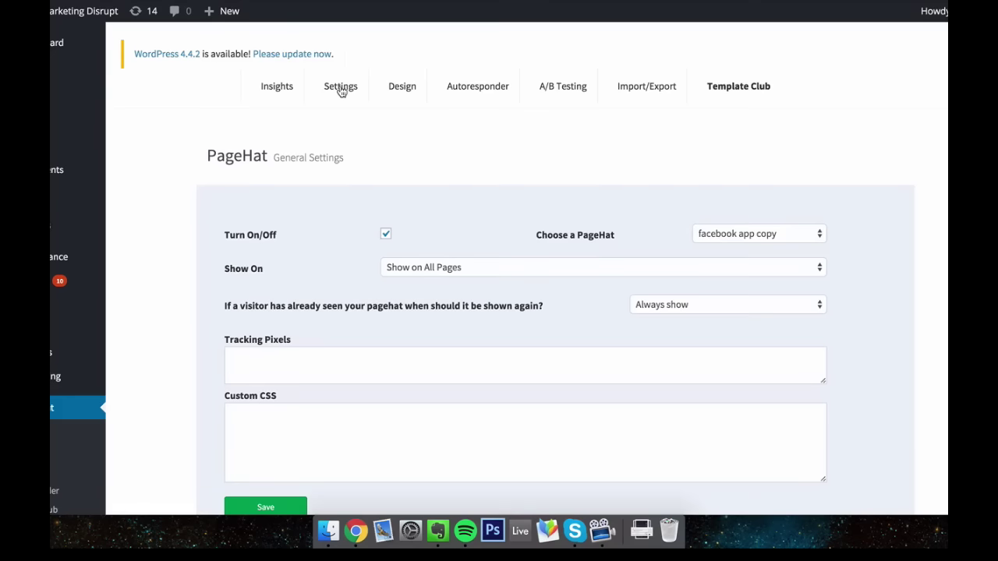
pyautogui.click(755, 235)
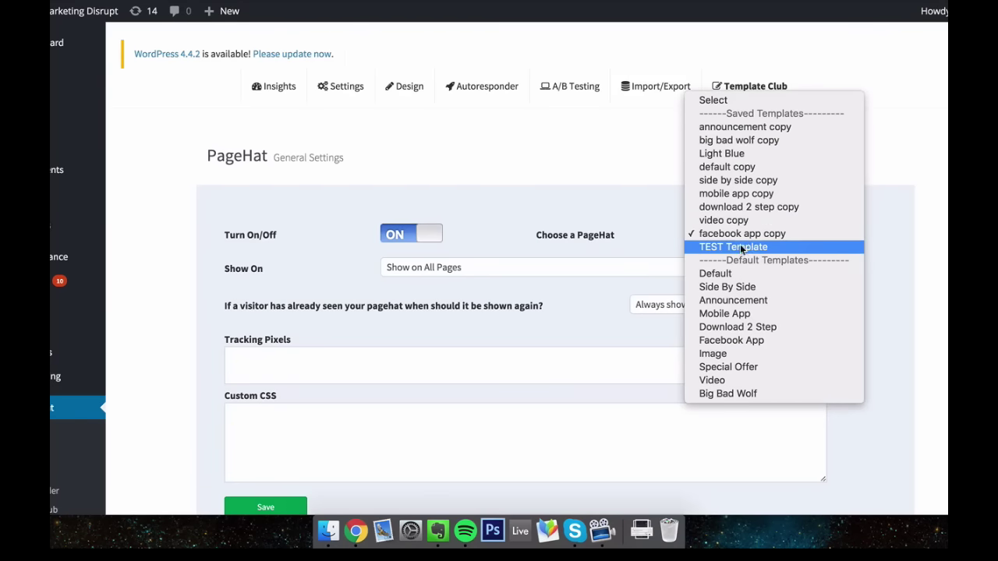
pyautogui.click(742, 247)
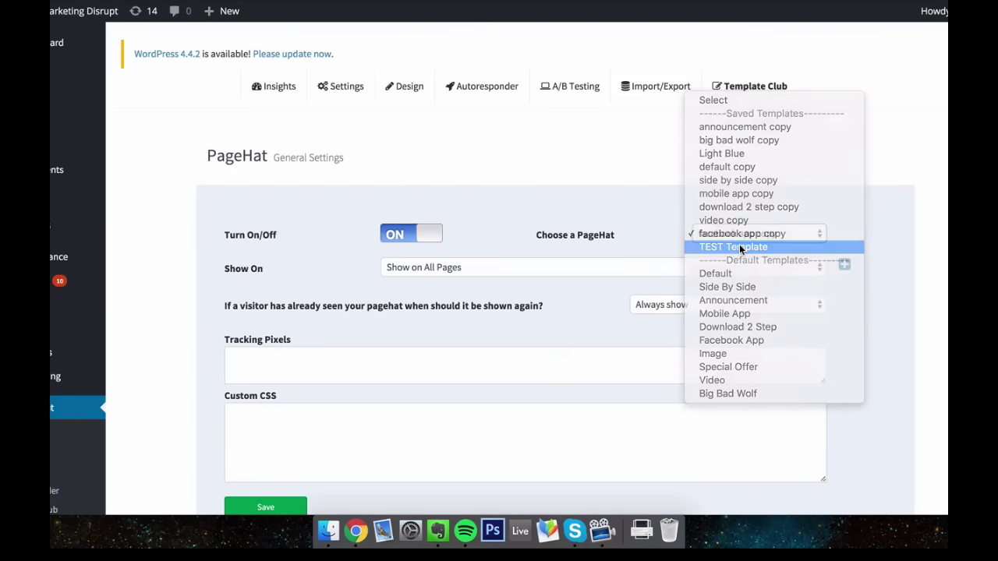
pyautogui.click(277, 507)
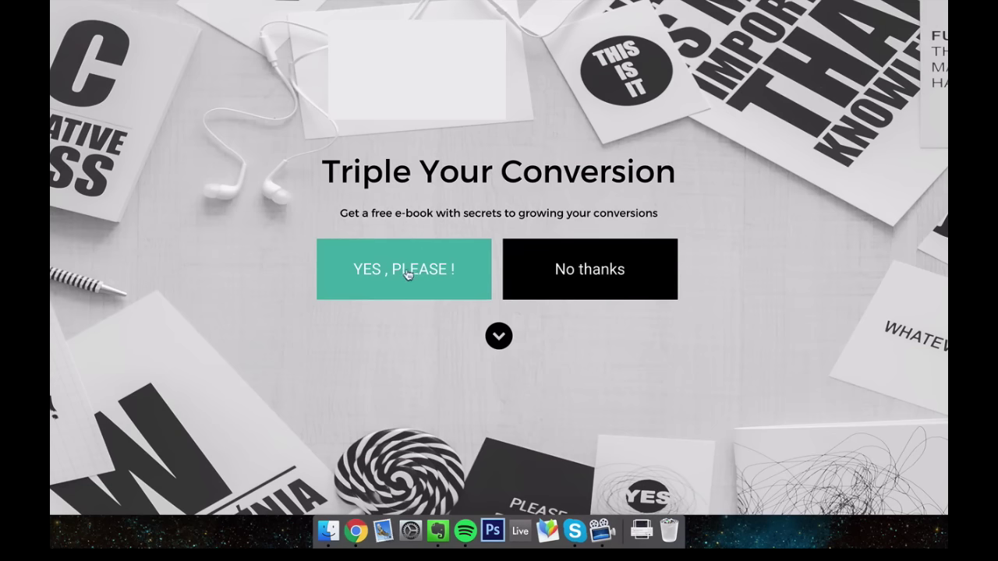
# Reveal the e-book email form with YES, PLEASE! and move past the popup.
pyautogui.click(390, 265)
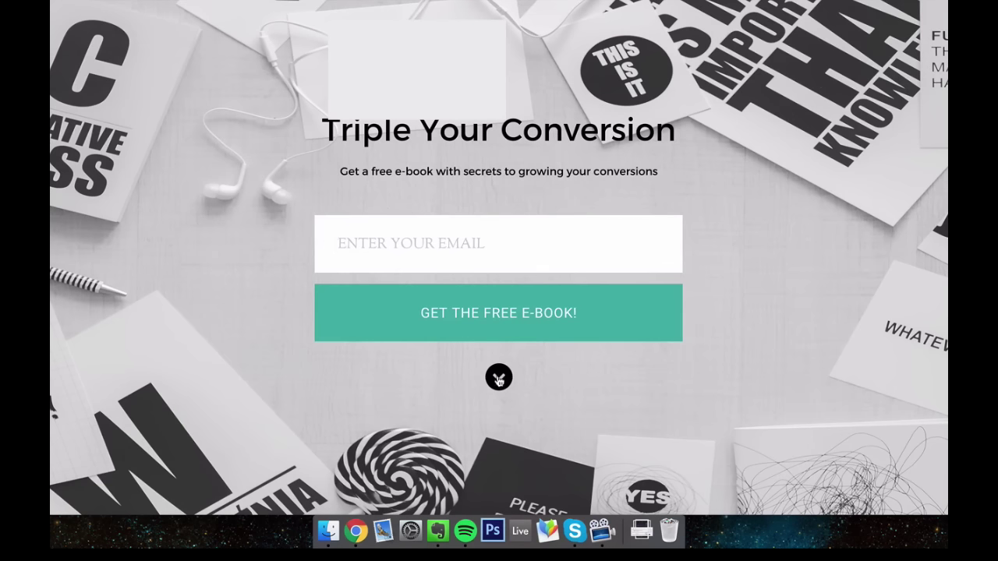
pyautogui.click(499, 378)
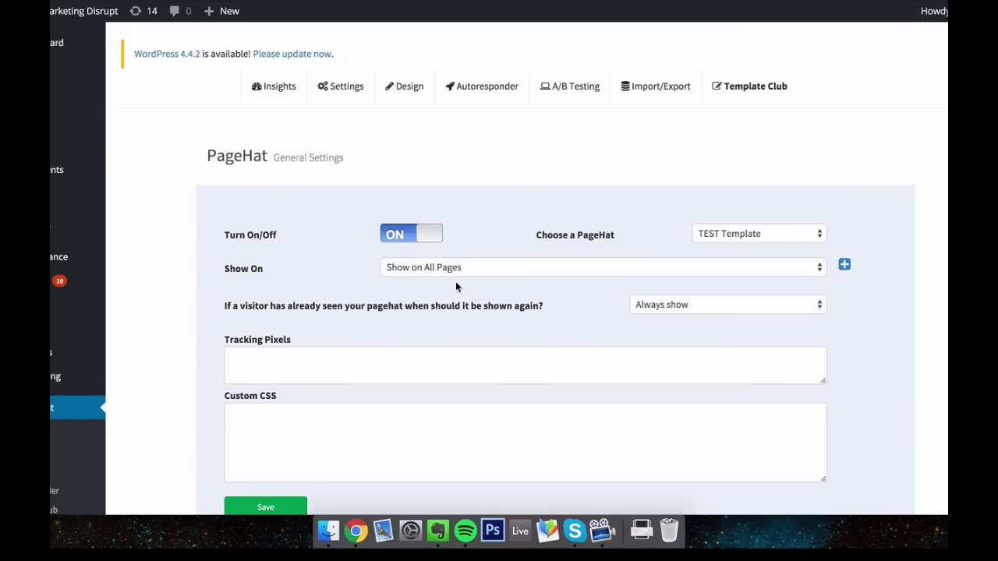
# Scroll through the Settings page, then switch to the A/B Testing tab.
pyautogui.scroll(-1, 527, 263)
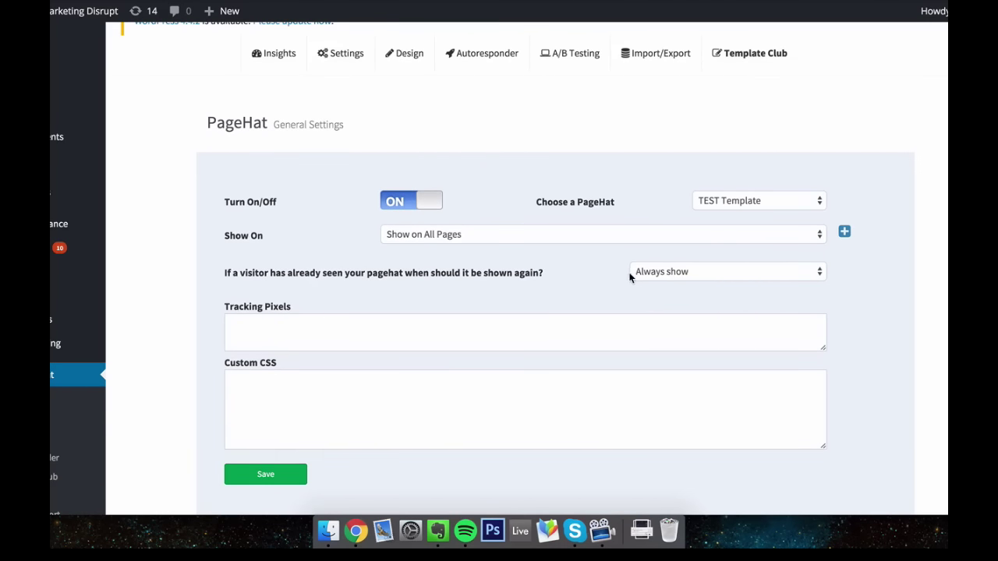
pyautogui.scroll(1, 630, 277)
pyautogui.click(568, 92)
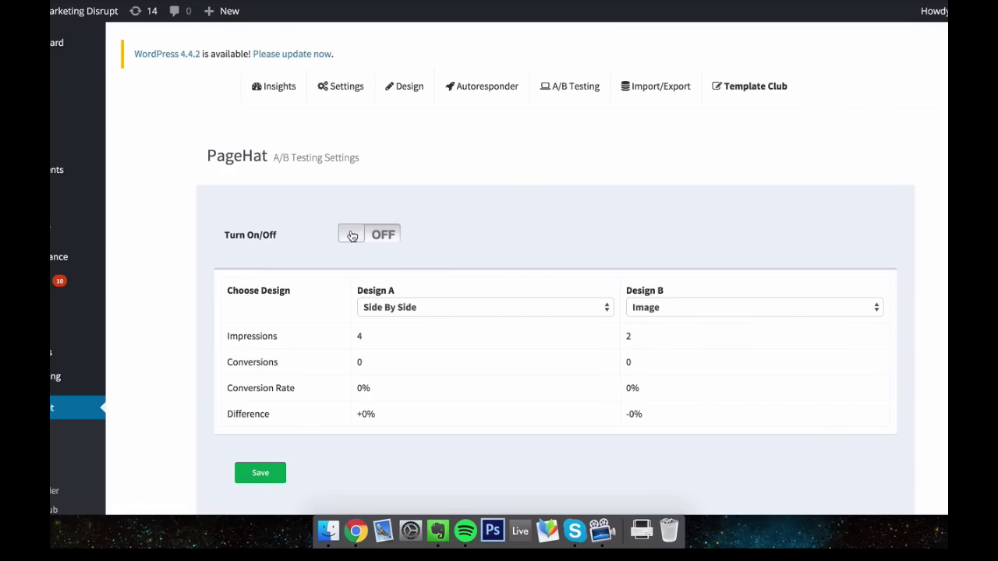
# Turn A/B testing ON and save the setting.
pyautogui.click(349, 234)
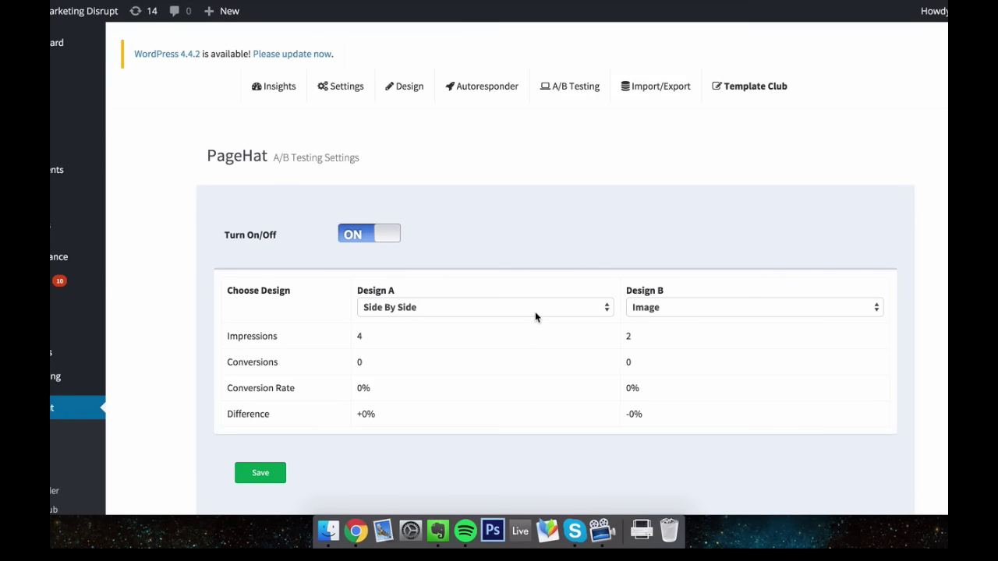
pyautogui.click(267, 474)
# Review the Import/Export tab's template import queue and export options.
pyautogui.click(646, 94)
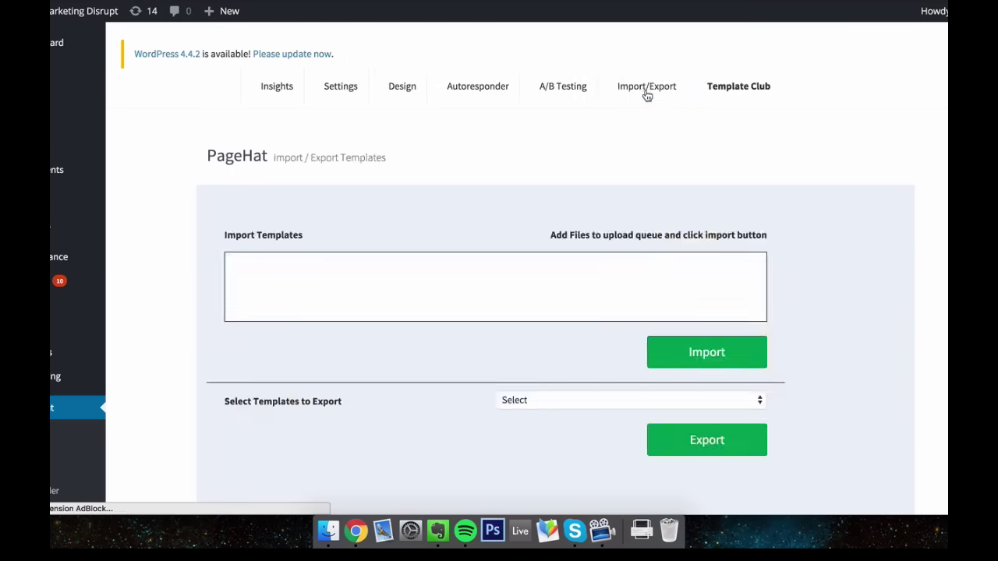
pyautogui.scroll(-2, 565, 276)
pyautogui.scroll(-2, 564, 271)
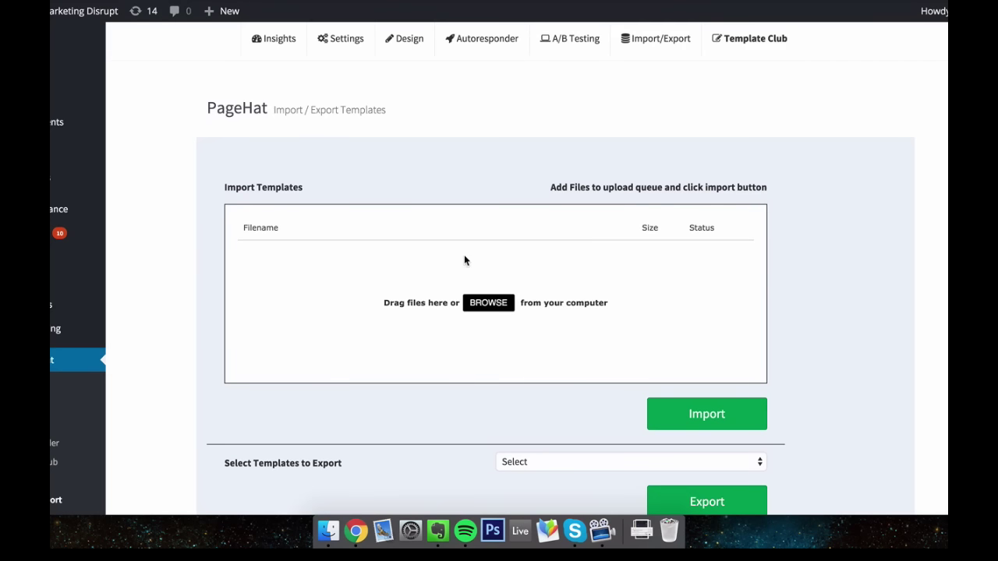
pyautogui.scroll(1, 464, 260)
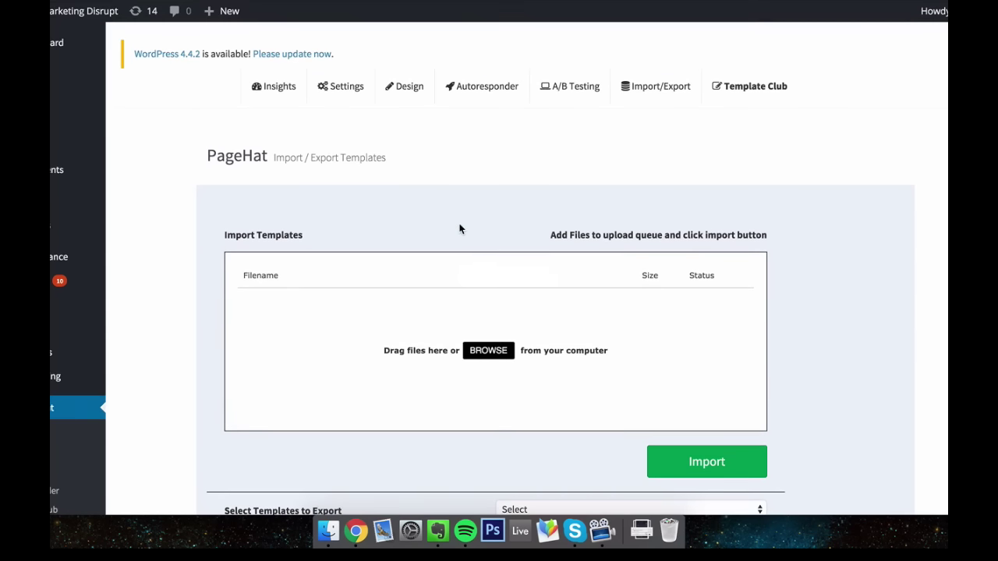